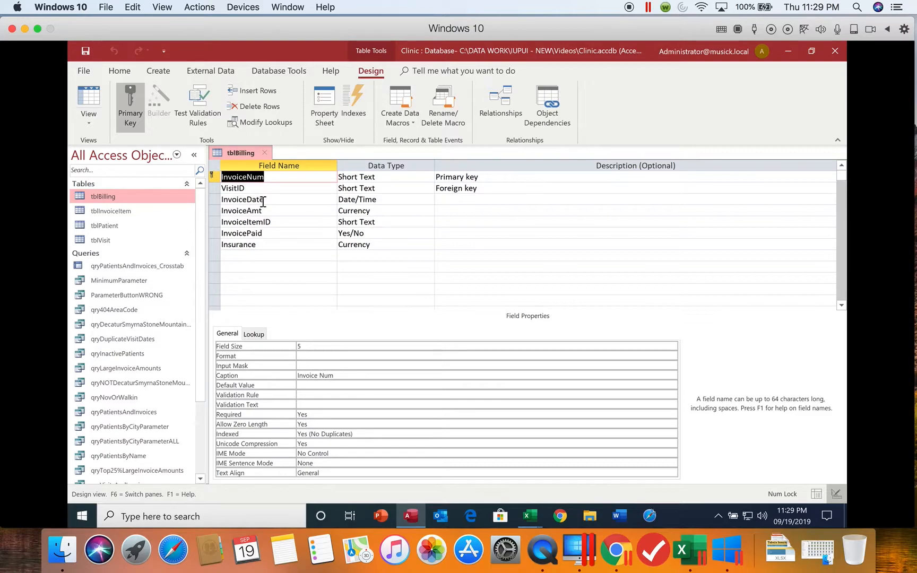
# Set the InvoiceAmt field's validation rule to >10 in tblBilling
pyautogui.click(268, 211)
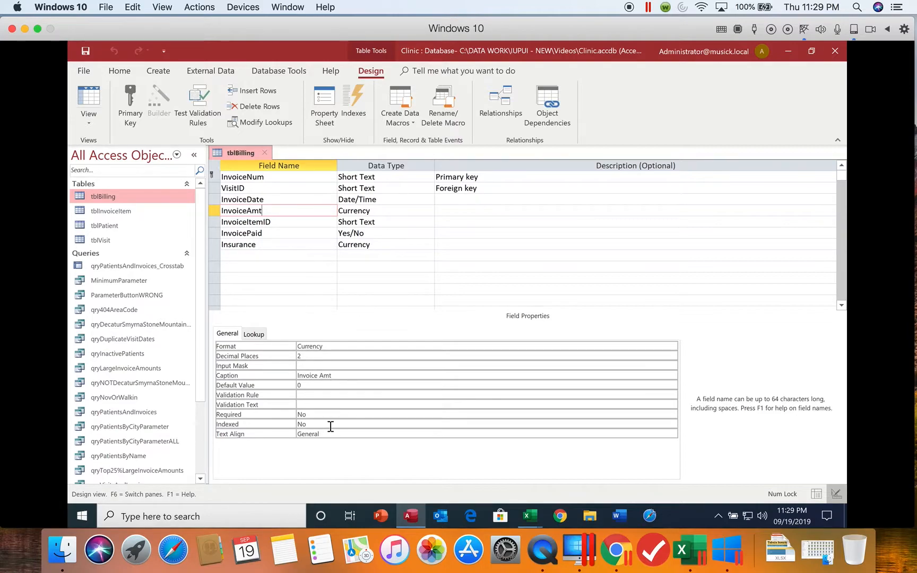
pyautogui.click(306, 396)
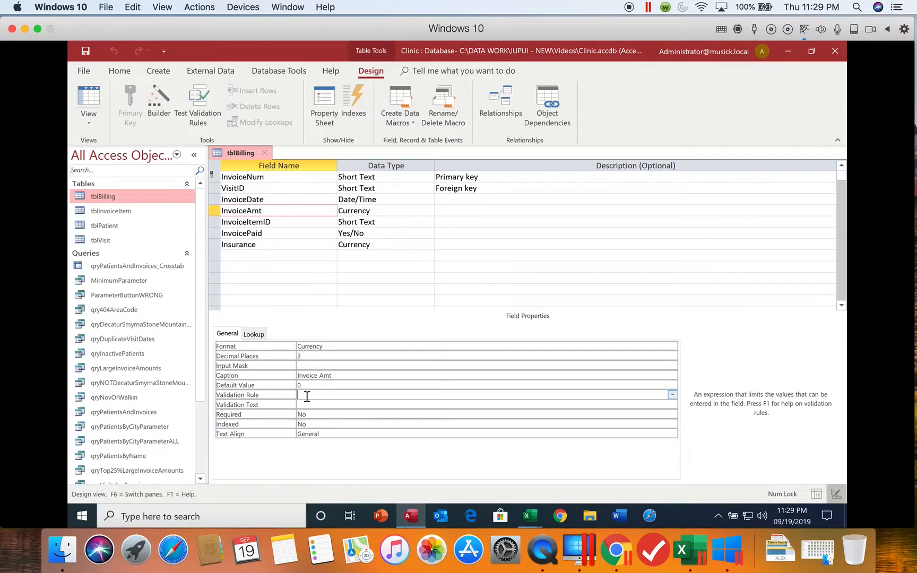
pyautogui.click(309, 405)
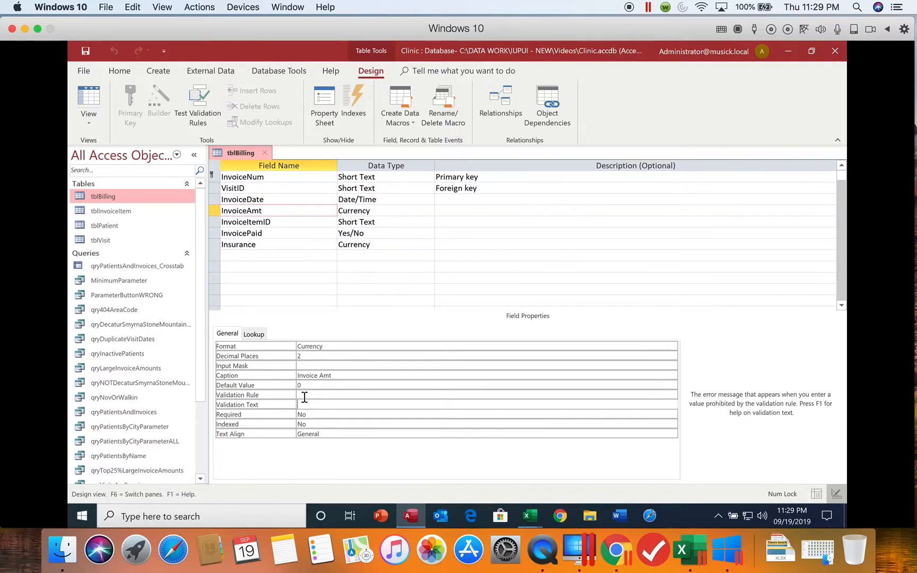
pyautogui.click(306, 395)
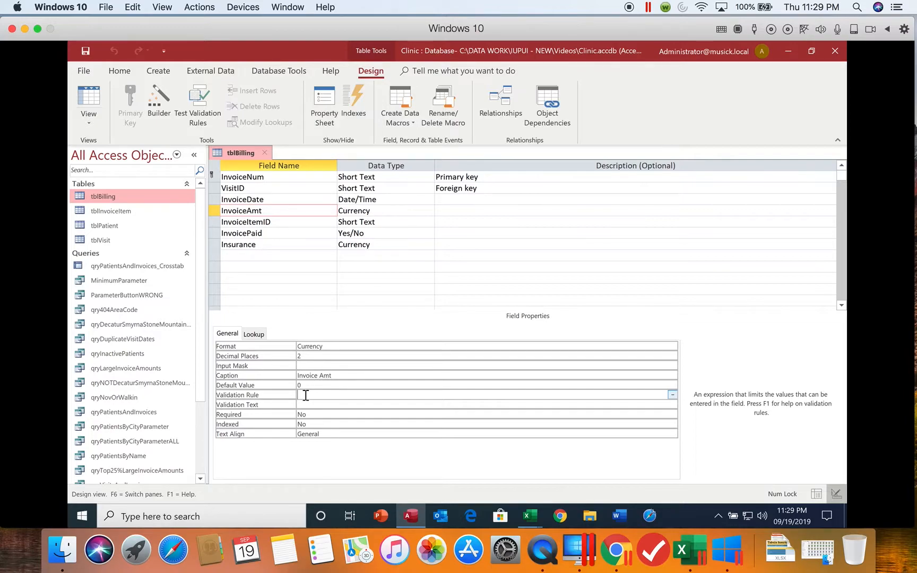
pyautogui.write('>10')
pyautogui.click(537, 317)
# Enter "Invoice amounts must be greater than 10." as the InvoiceAmt field's validation text
pyautogui.click(313, 404)
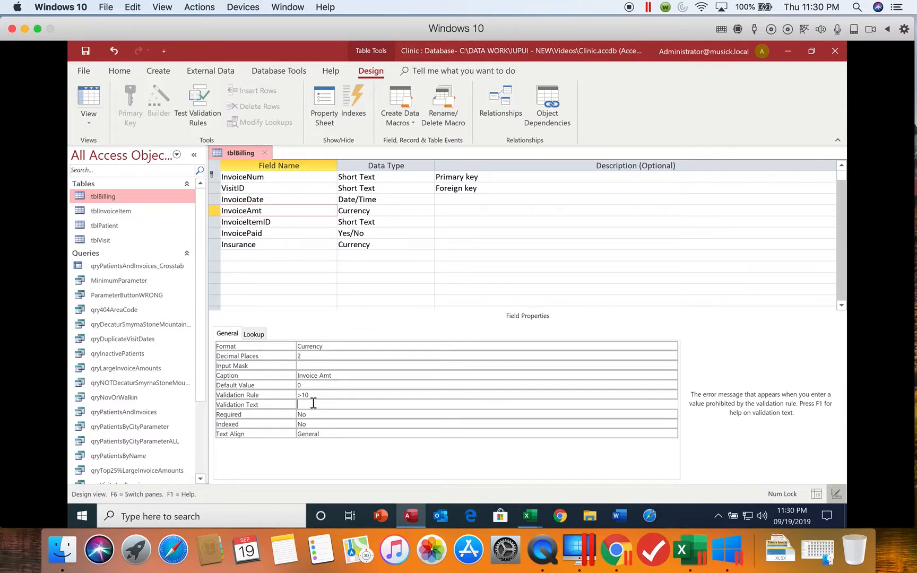
pyautogui.write('Invoice amounts must be greate')
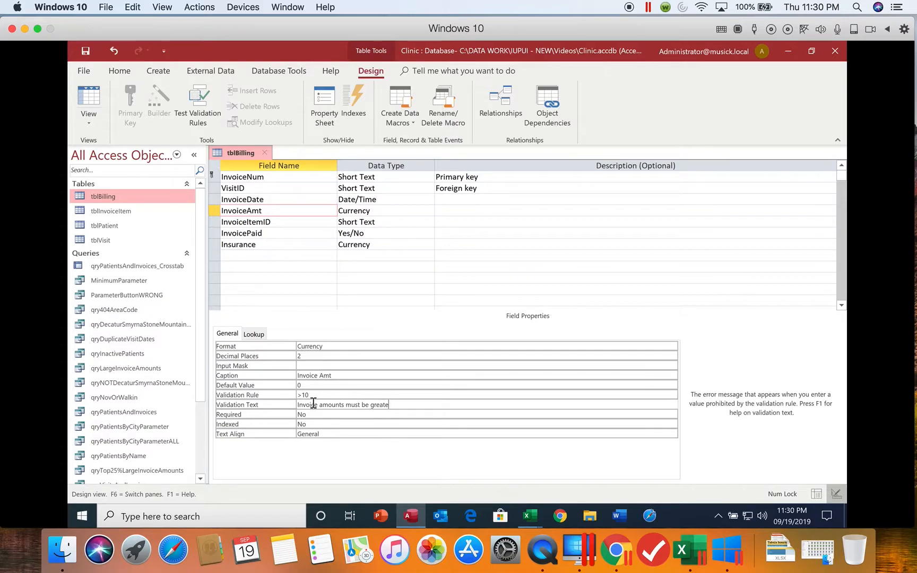
pyautogui.write('r than 10.')
# Switch tblBilling to Datasheet view, saving the table and testing existing data against the new rule
pyautogui.click(93, 112)
pyautogui.click(99, 147)
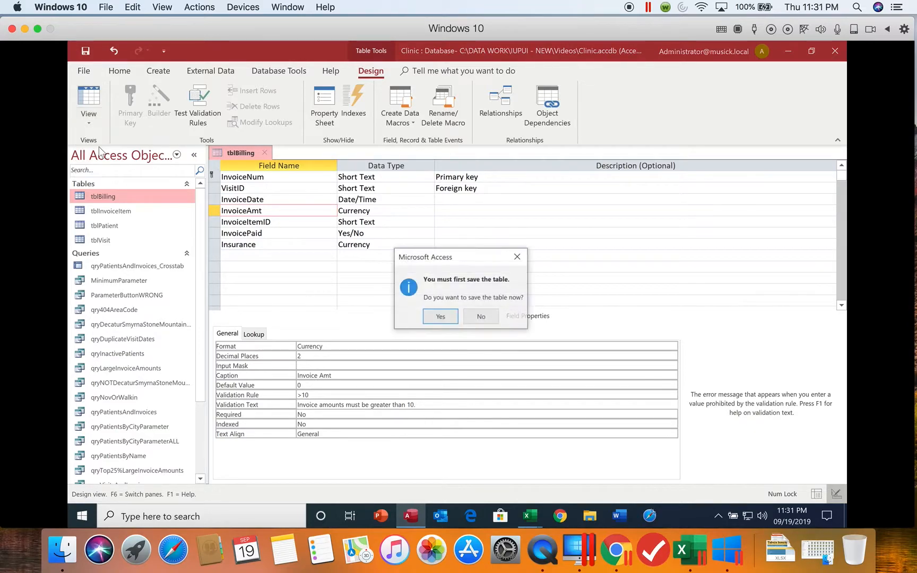
pyautogui.click(437, 316)
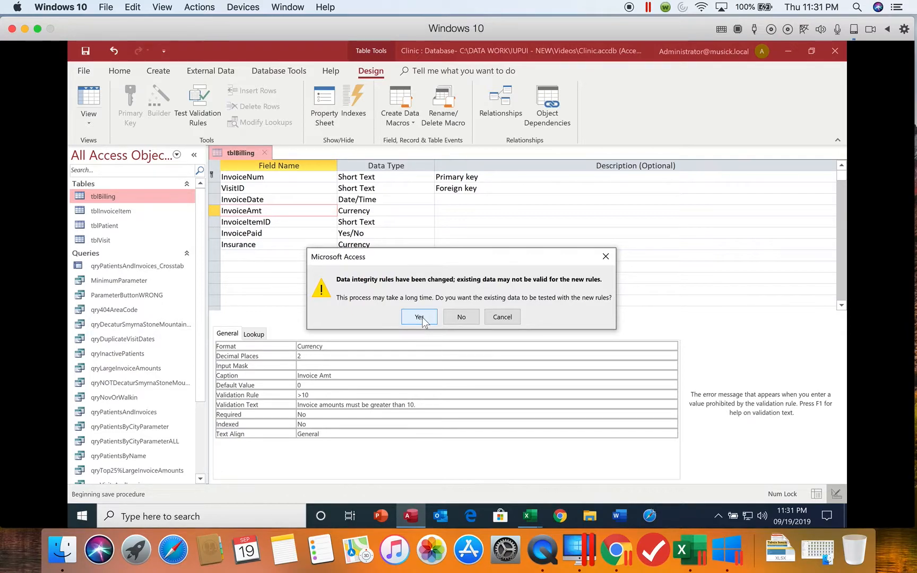
pyautogui.click(420, 317)
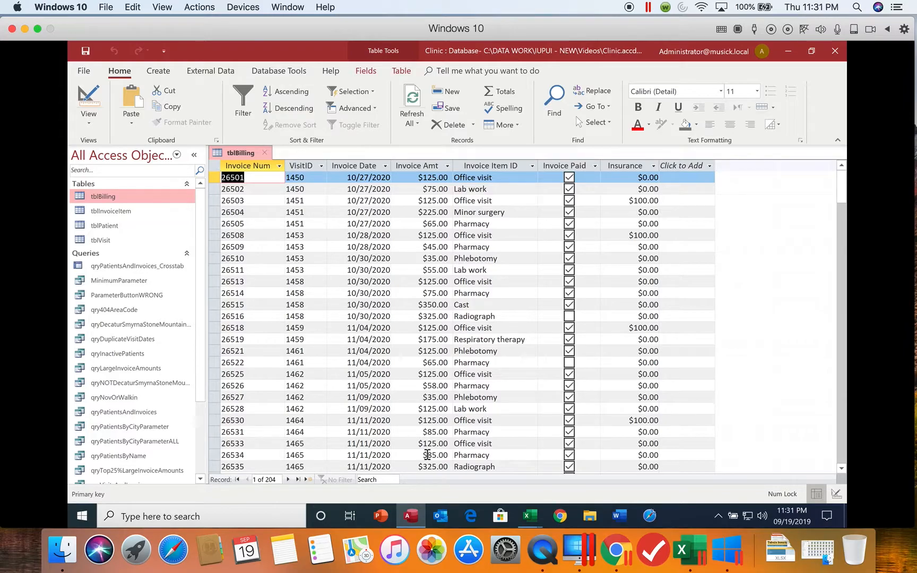
# Try to change the first record's Invoice Amt to 6 to test the field validation rule
pyautogui.press('Tab')
pyautogui.press('Tab')
pyautogui.press('Tab')
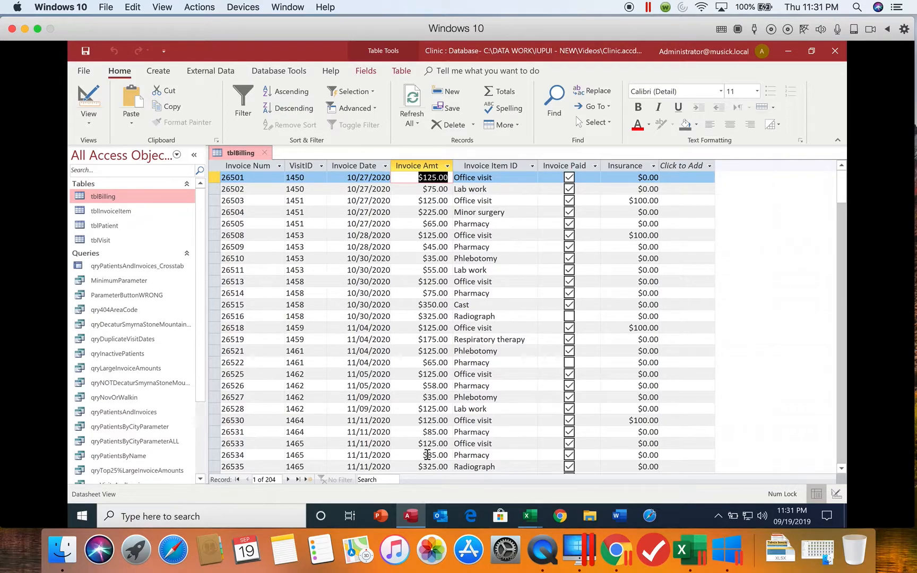
pyautogui.write('6')
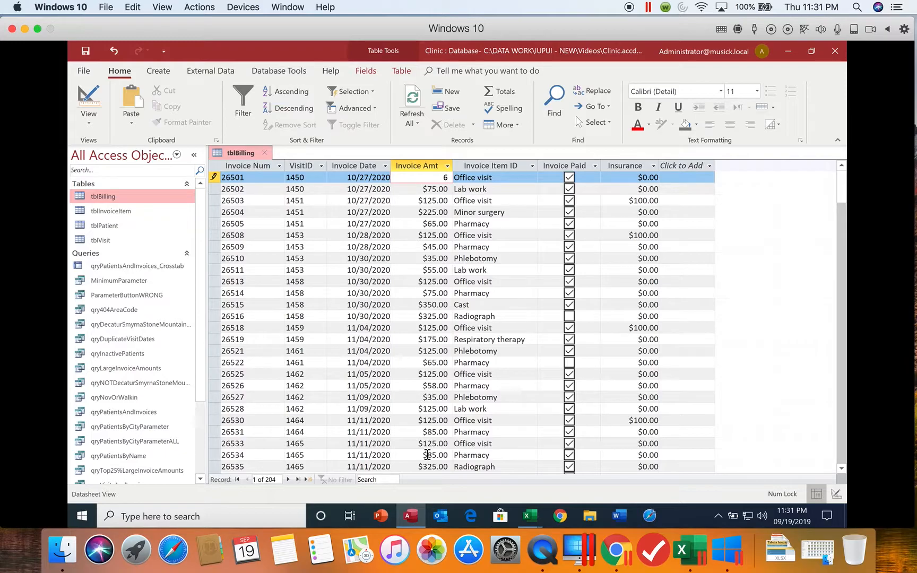
pyautogui.press('Tab')
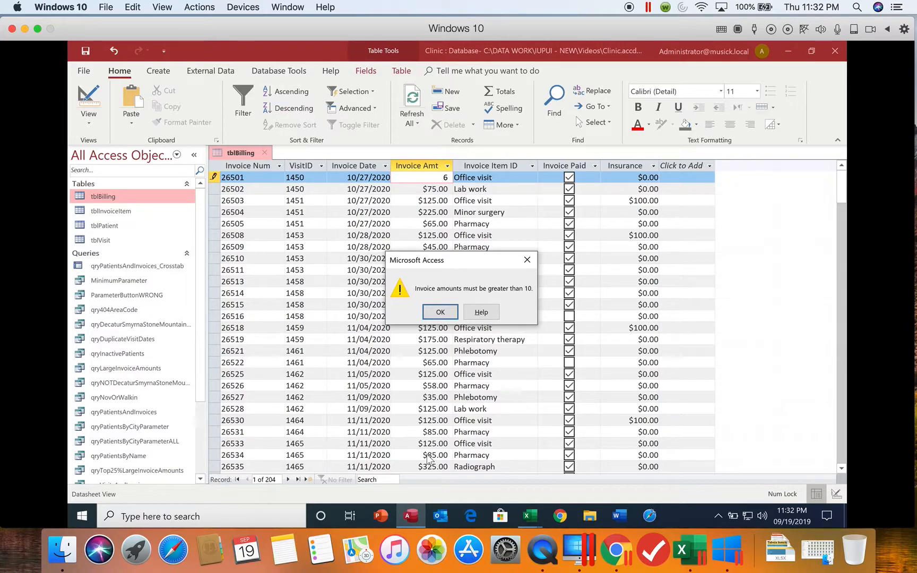
pyautogui.press('Return')
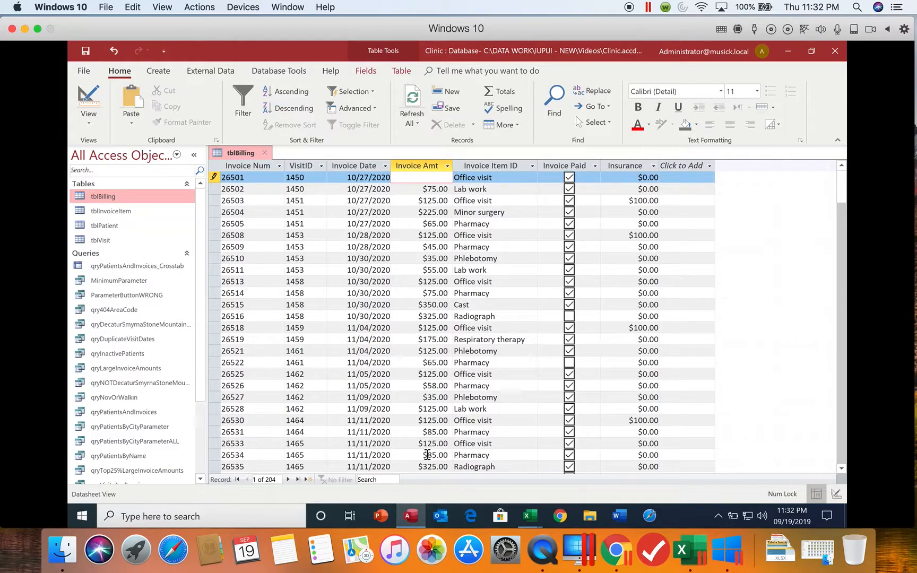
# Try 10 as the first record's Invoice Amt, discard the edit and go to the second record
pyautogui.write('10')
pyautogui.press('Return')
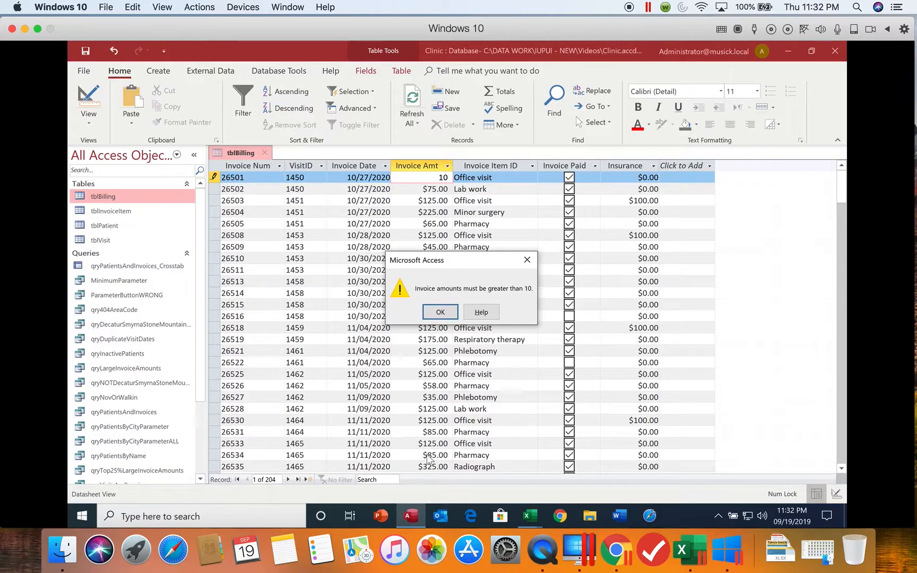
pyautogui.press('Tab')
pyautogui.press('Escape')
pyautogui.press('Escape')
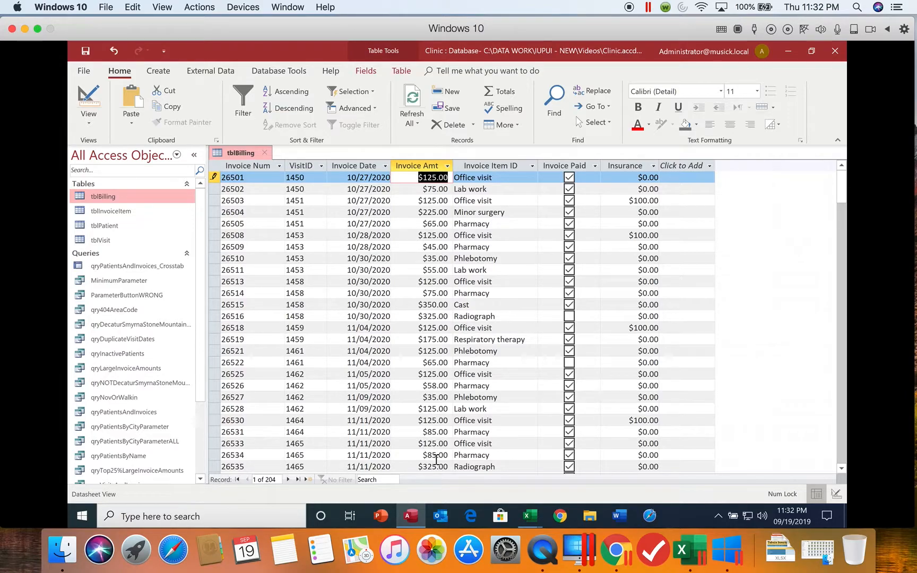
pyautogui.press('Down')
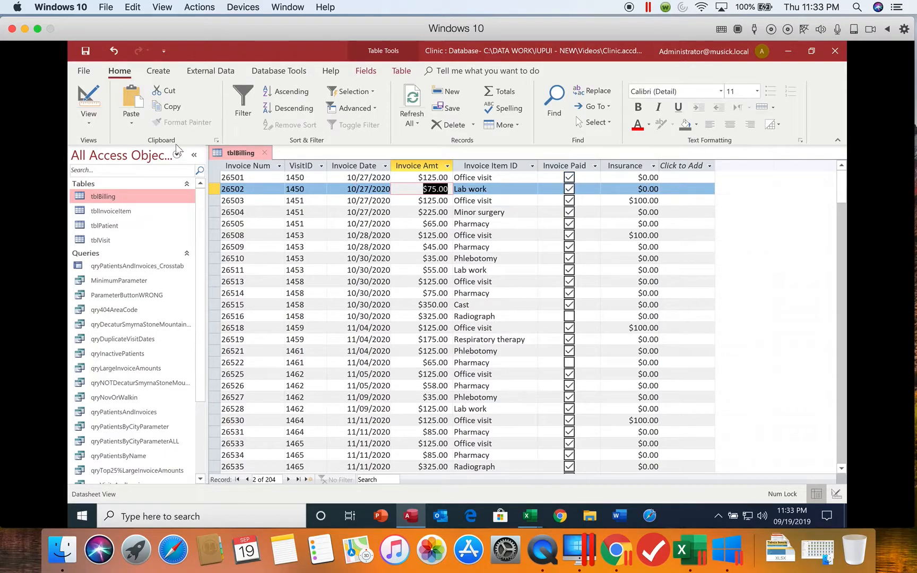
# In Design view, set the table-level validation rule of tblBilling to [Insurance]<=[InvoiceAmt]
pyautogui.click(88, 94)
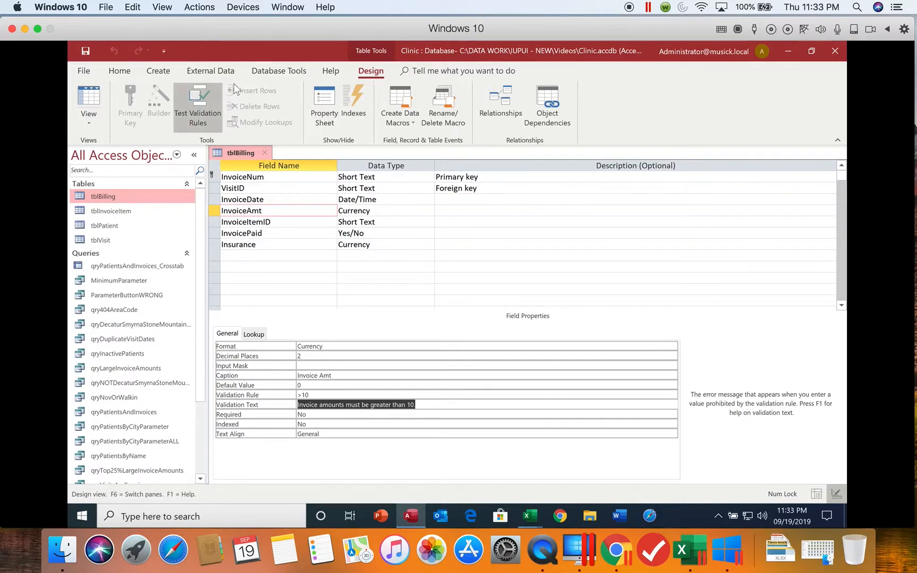
pyautogui.click(323, 104)
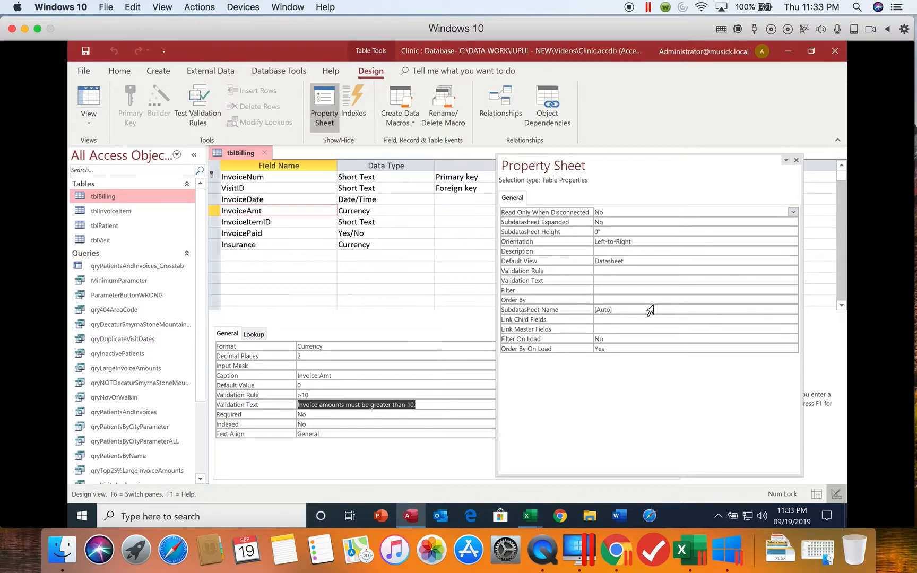
pyautogui.click(604, 269)
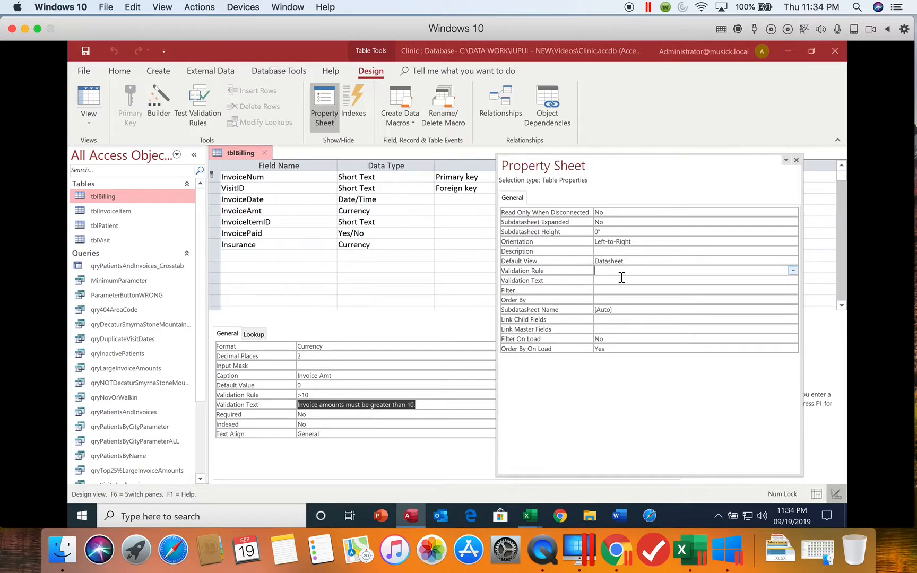
pyautogui.write('[Insur')
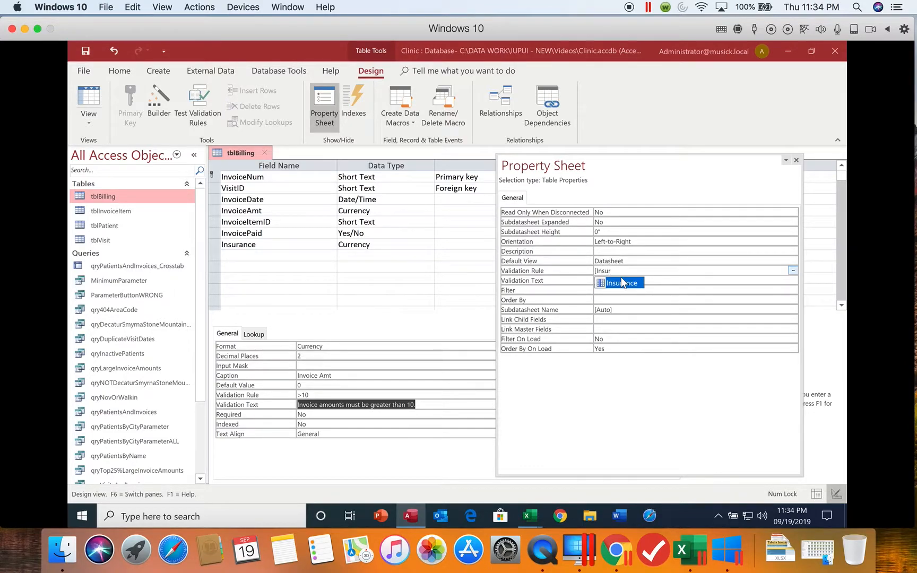
pyautogui.doubleClick(623, 282)
pyautogui.write('<=[Invoic')
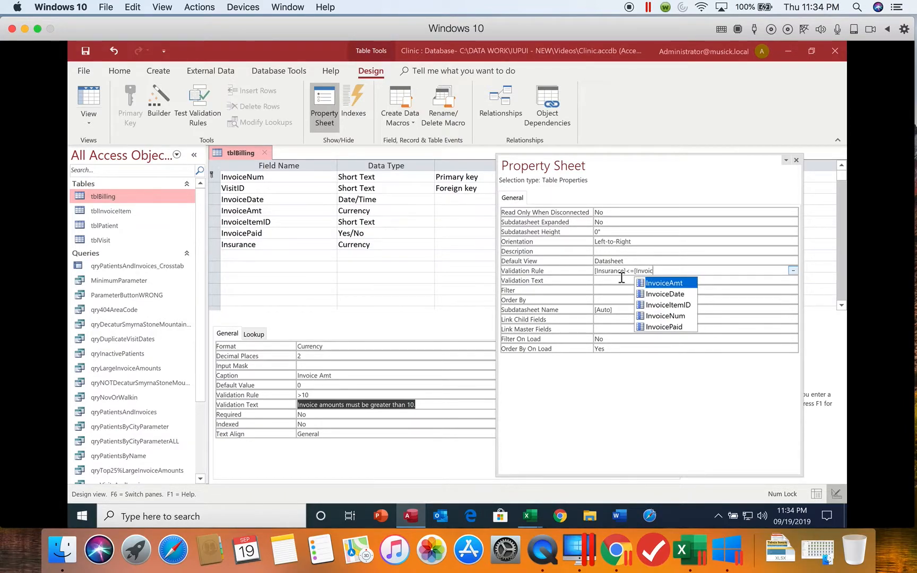
pyautogui.press('Tab')
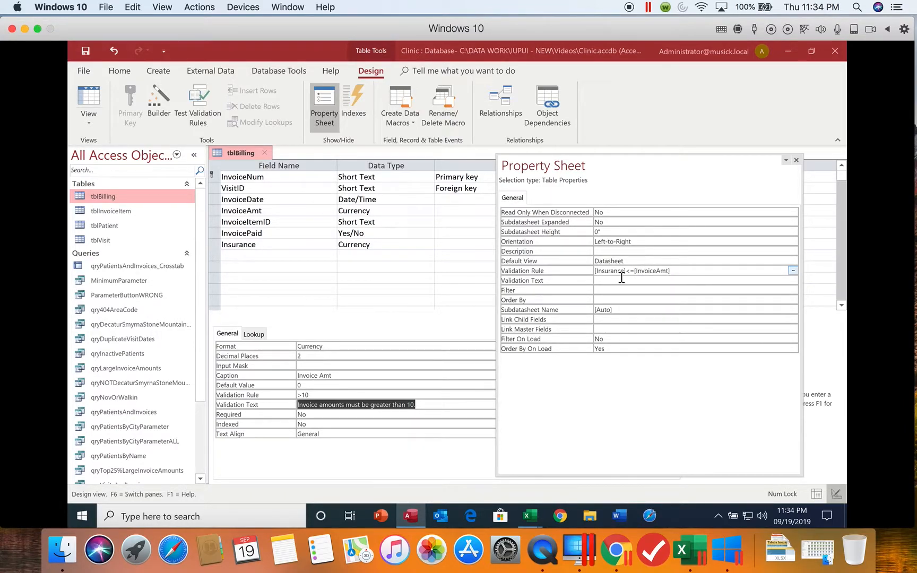
# Enter "Insurance coverage cannot be larger than the invoice amount." as the table's validation text
pyautogui.click(606, 282)
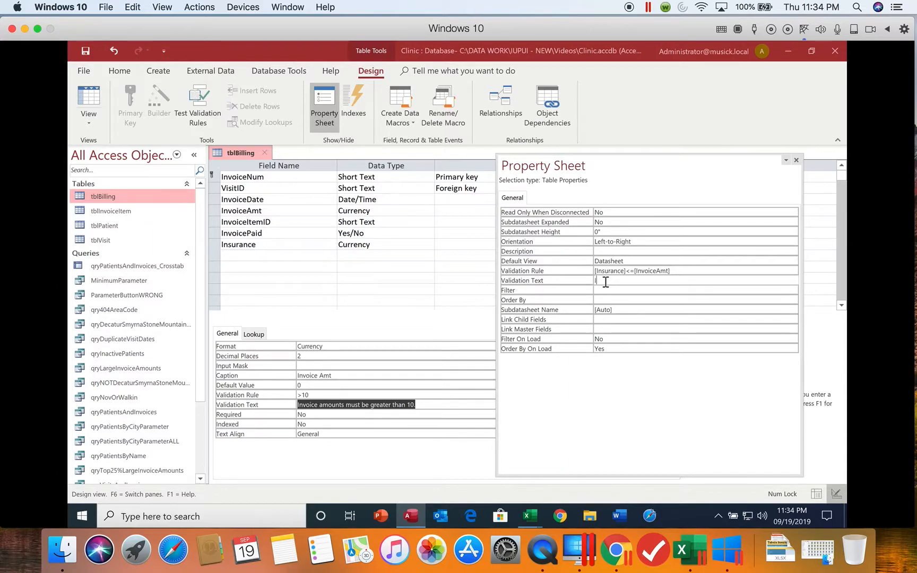
pyautogui.write('Insurance coverage can nt be lareer than the invoie')
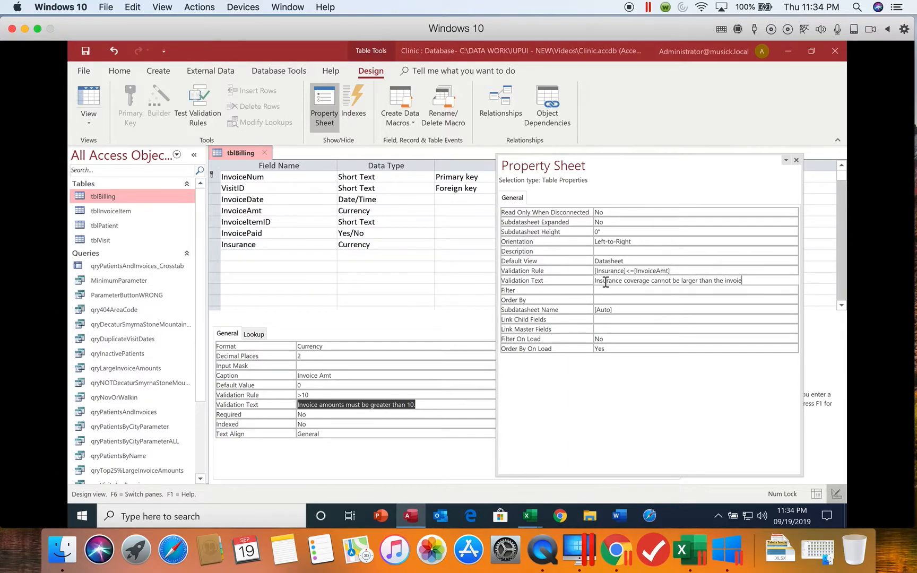
pyautogui.press('BackSpace')
pyautogui.write('ce amount.')
# Save tblBilling with the table-level rule, test the existing data against it and show the datasheet
pyautogui.click(90, 113)
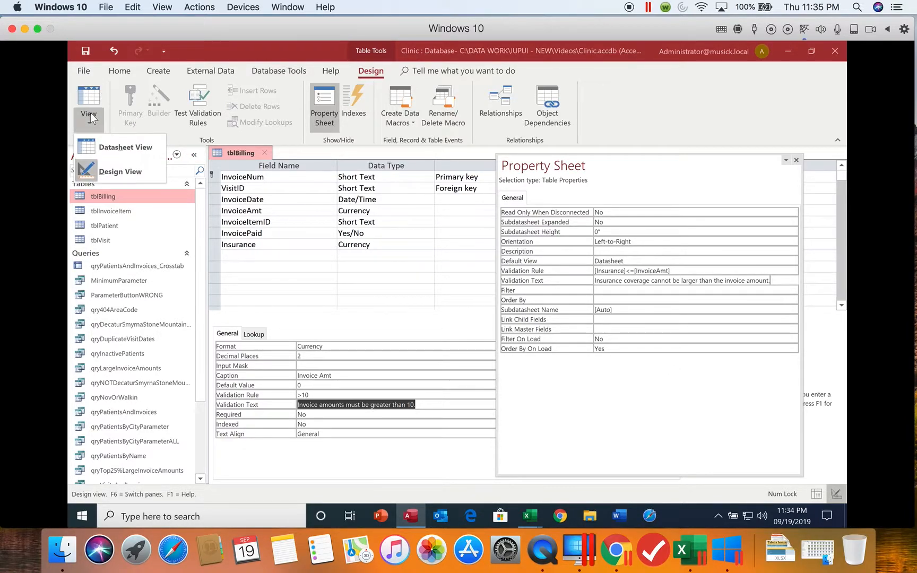
pyautogui.click(96, 142)
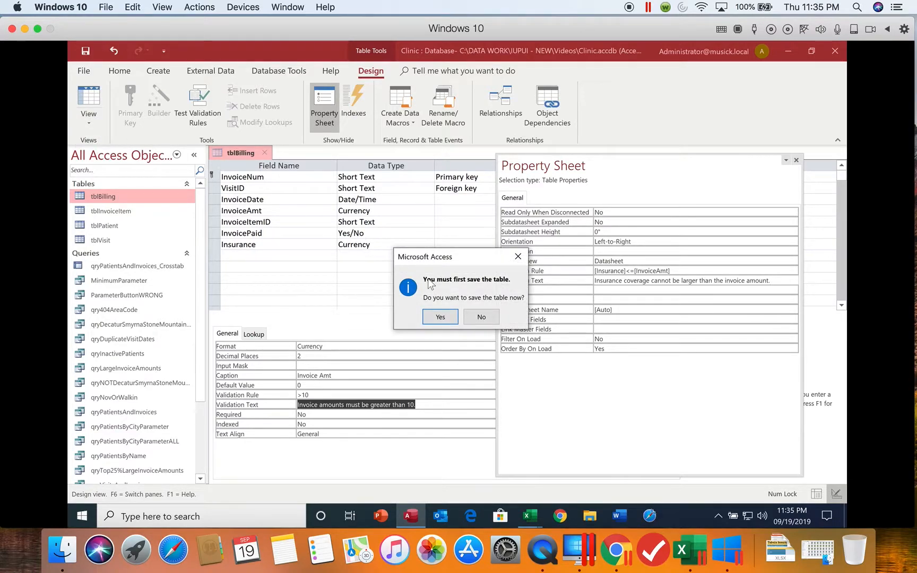
pyautogui.click(435, 317)
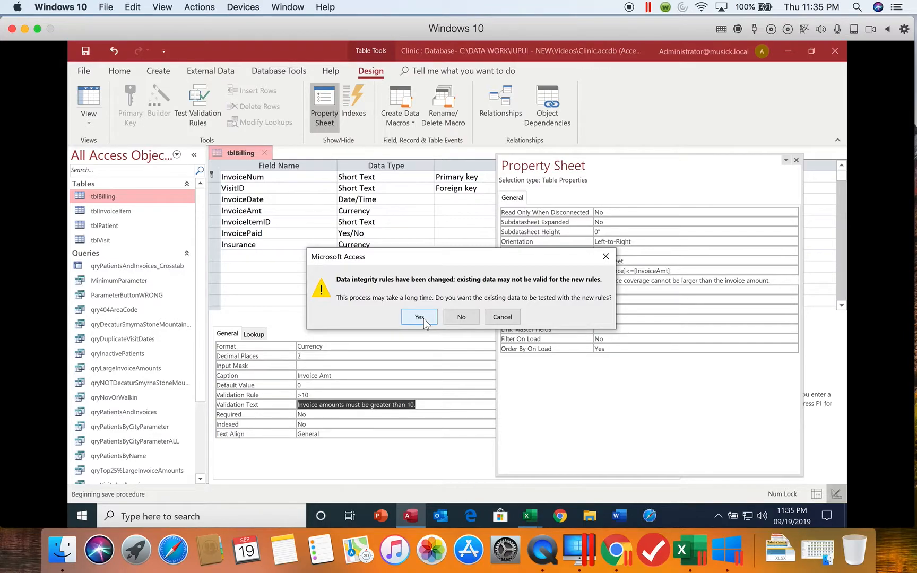
pyautogui.click(421, 317)
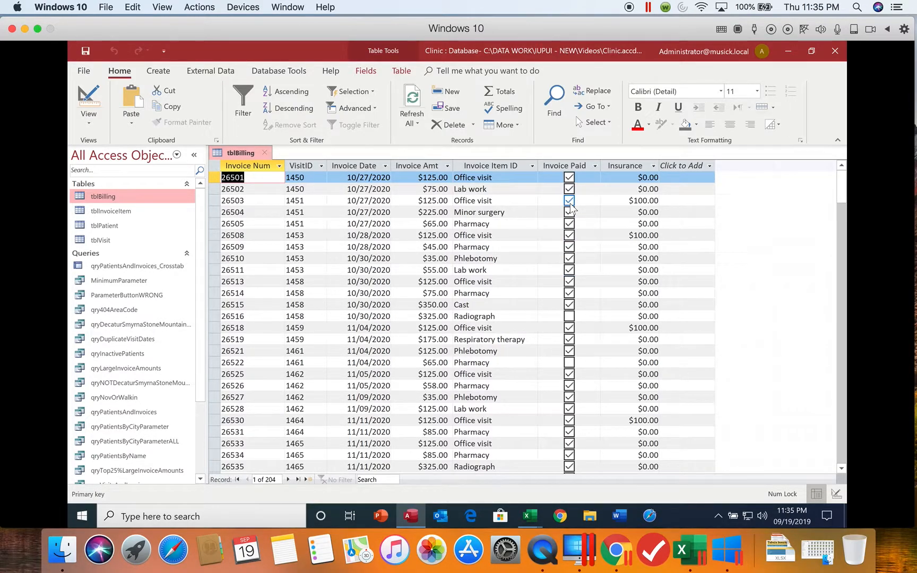
# Try to set the first record's Insurance to 150 to test the table rule, then discard the edit
pyautogui.press('Tab')
pyautogui.press('Tab')
pyautogui.press('Tab')
pyautogui.press('Tab')
pyautogui.press('Tab')
pyautogui.press('Tab')
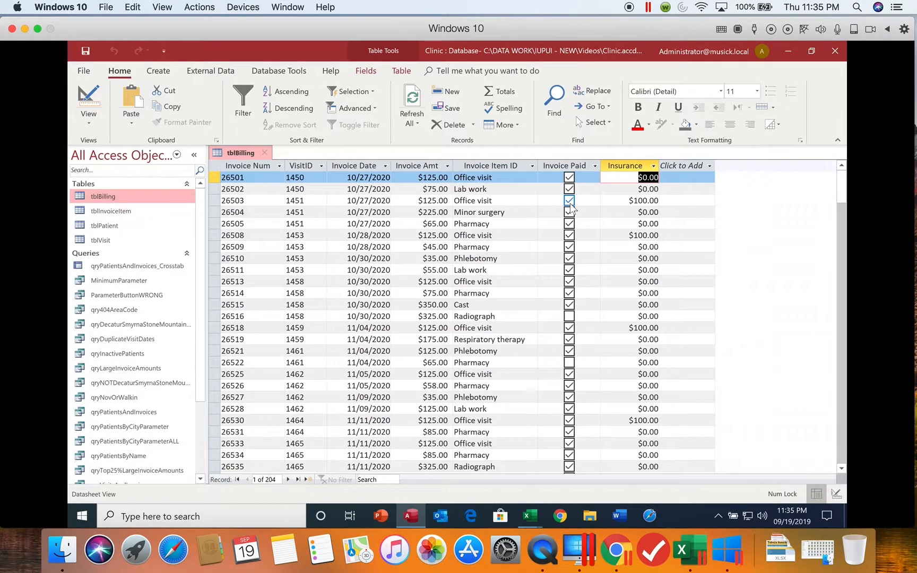
pyautogui.write('150')
pyautogui.press('Tab')
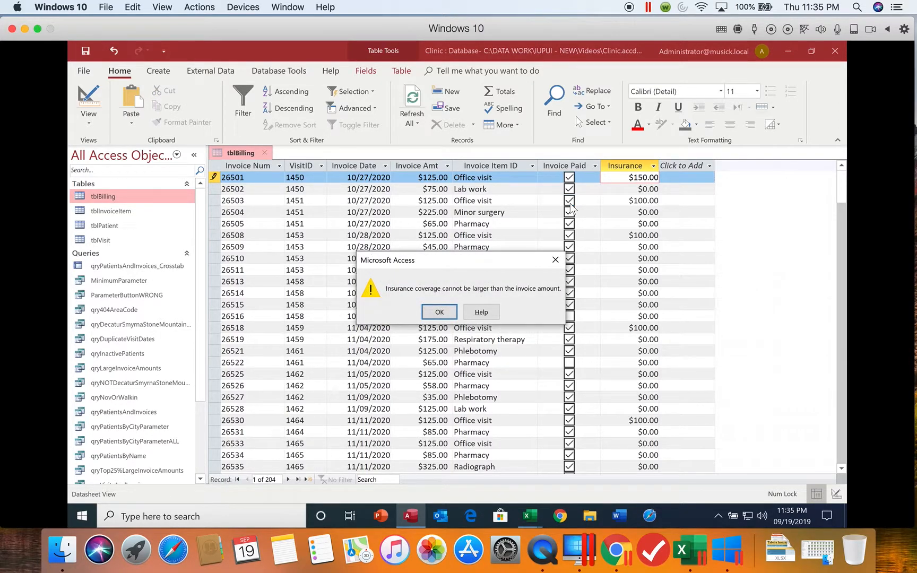
pyautogui.press('Return')
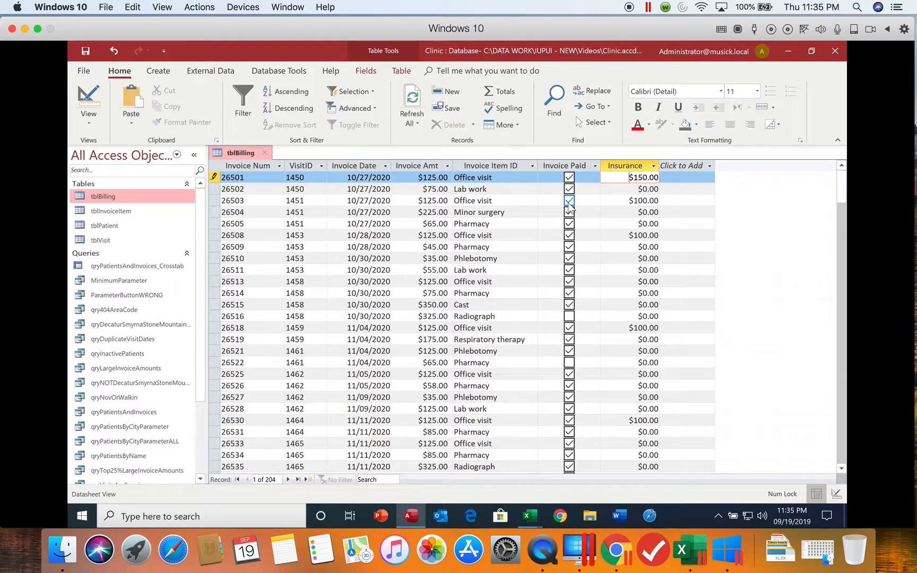
pyautogui.press('Escape')
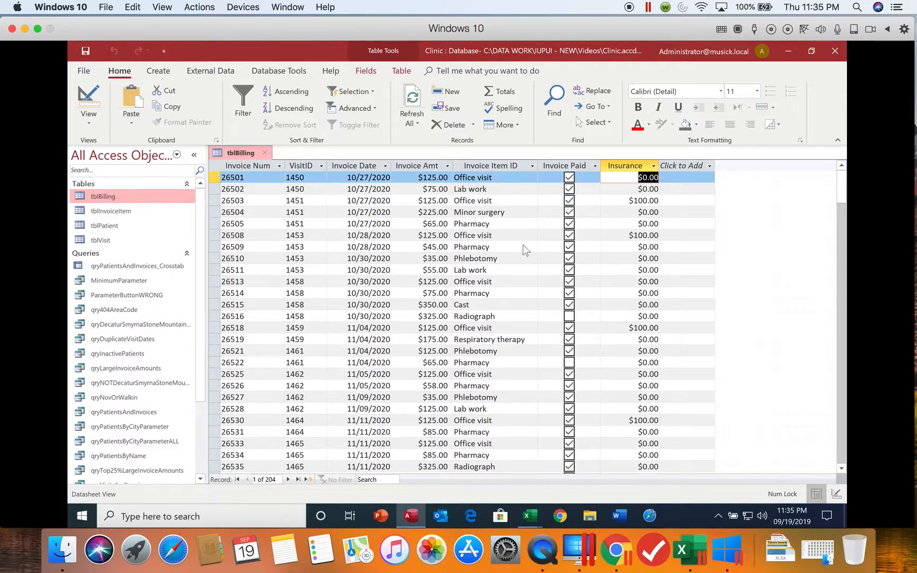
# In Design view of tblBilling, move the Insurance field directly below InvoiceAmt and save the table
pyautogui.click(532, 201)
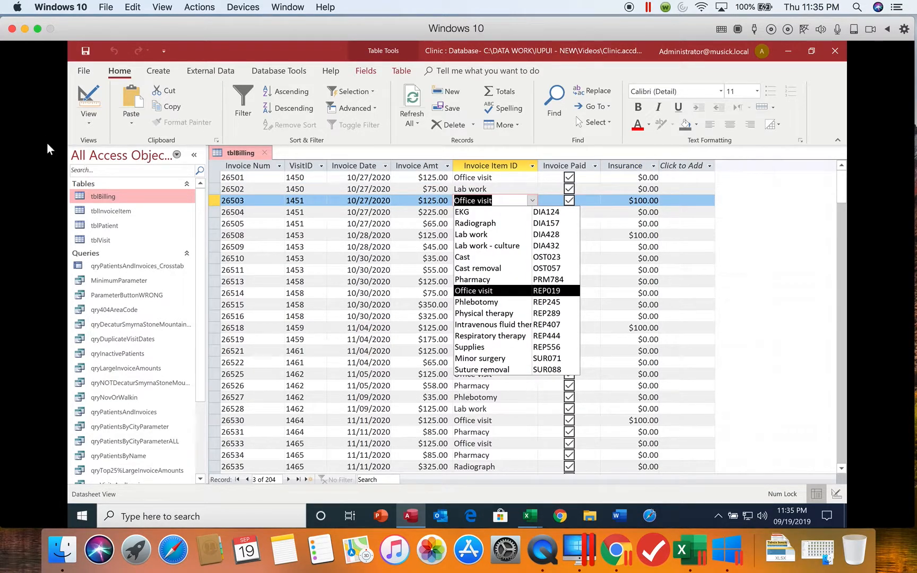
pyautogui.click(86, 112)
pyautogui.click(114, 171)
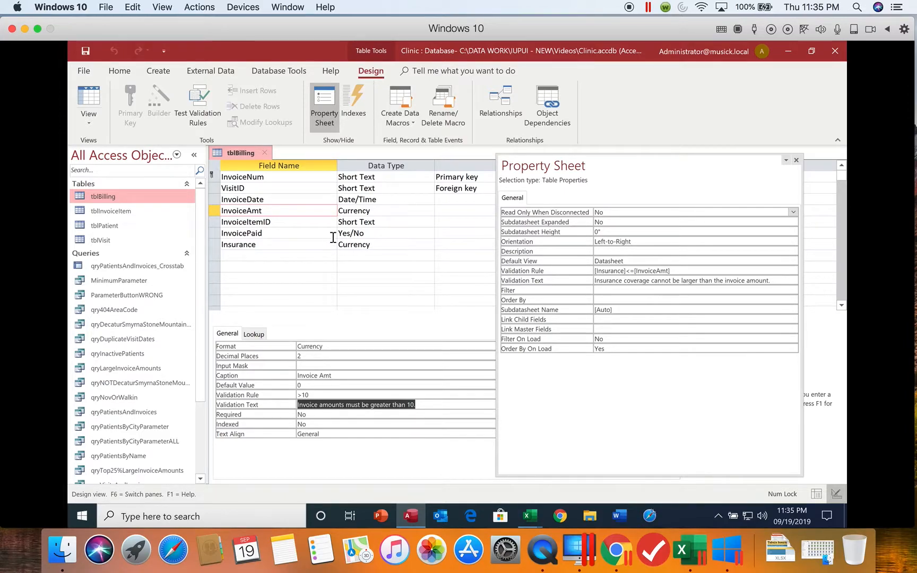
pyautogui.click(214, 245)
pyautogui.click(214, 244)
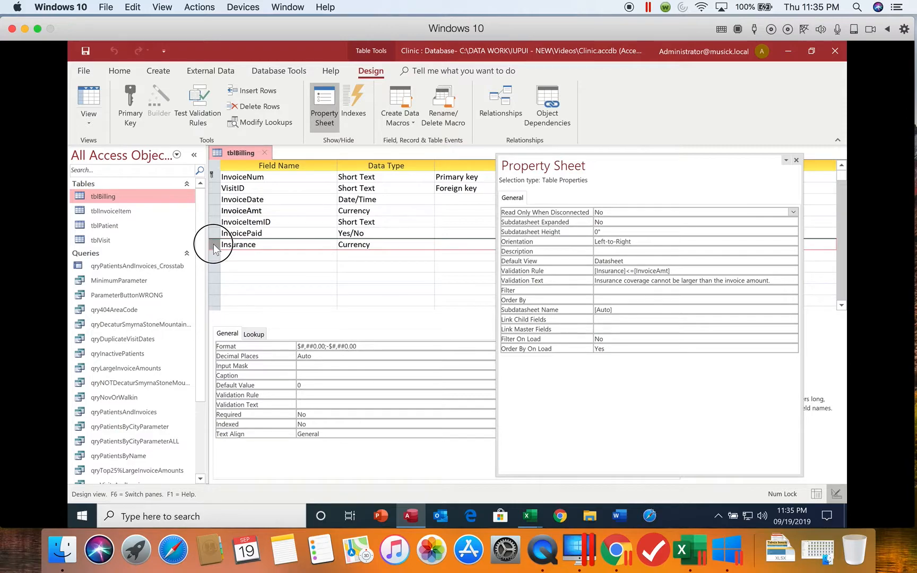
pyautogui.moveTo(214, 244); pyautogui.dragTo(214, 220)
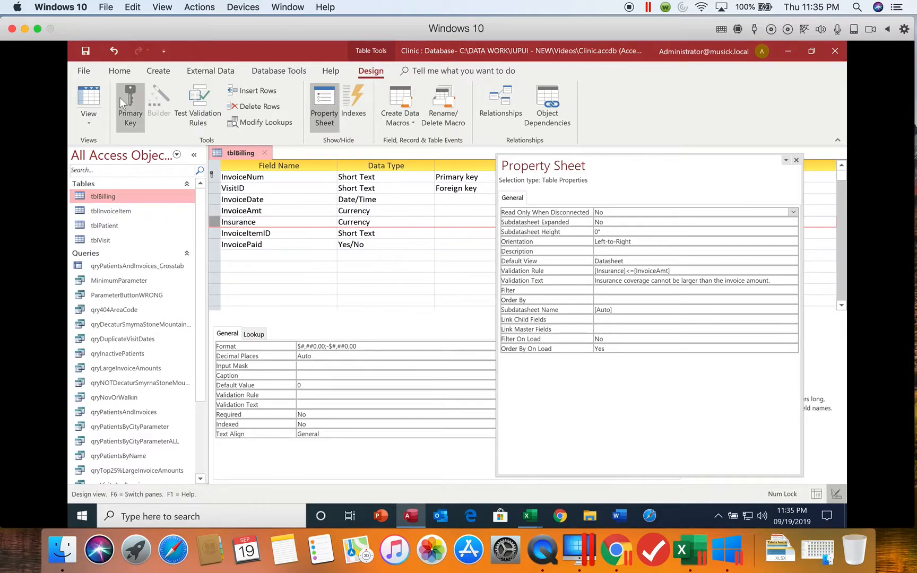
pyautogui.click(85, 51)
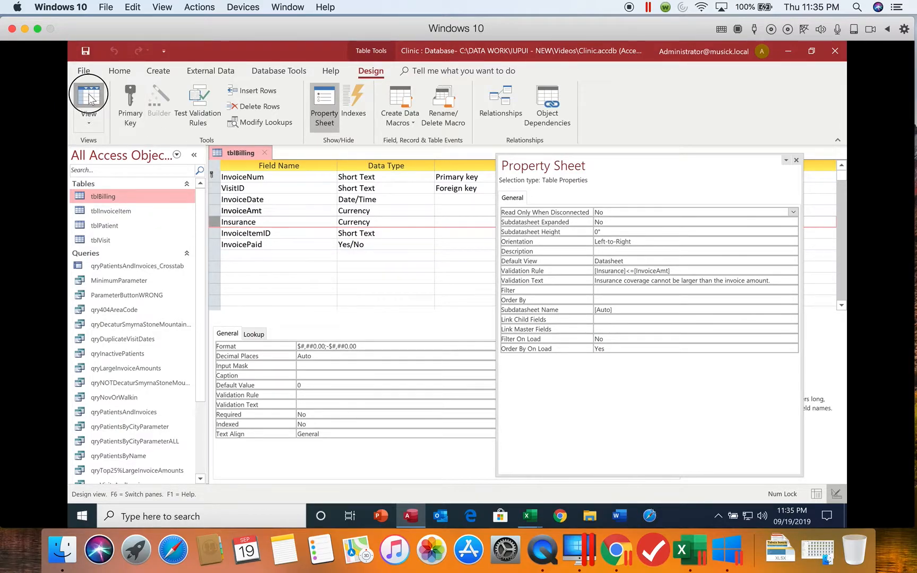
# In the tblBilling datasheet, try an Insurance amount of 150 on invoice 26501 to retest the table rule, and discard the edit
pyautogui.click(89, 97)
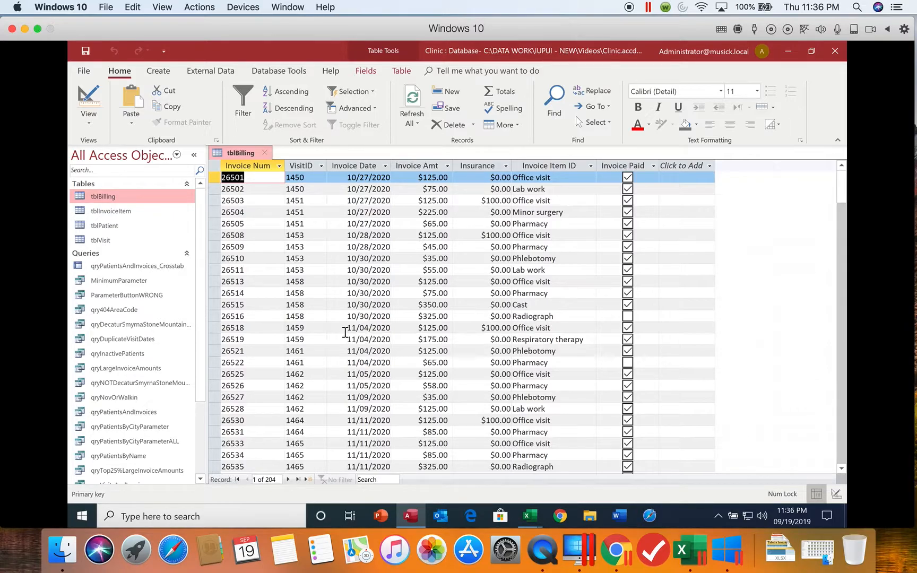
pyautogui.press('Tab')
pyautogui.press('Tab')
pyautogui.press('Tab')
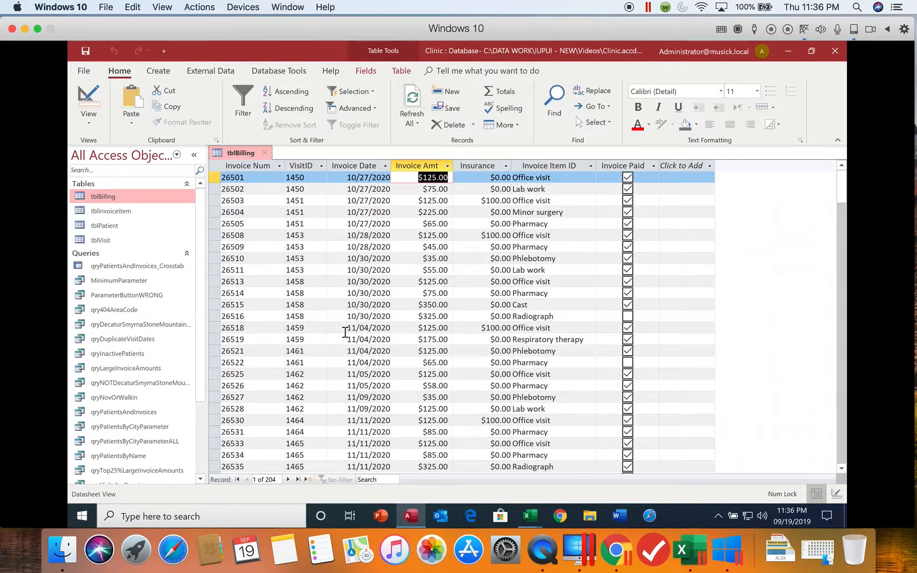
pyautogui.press('Tab')
pyautogui.write('150')
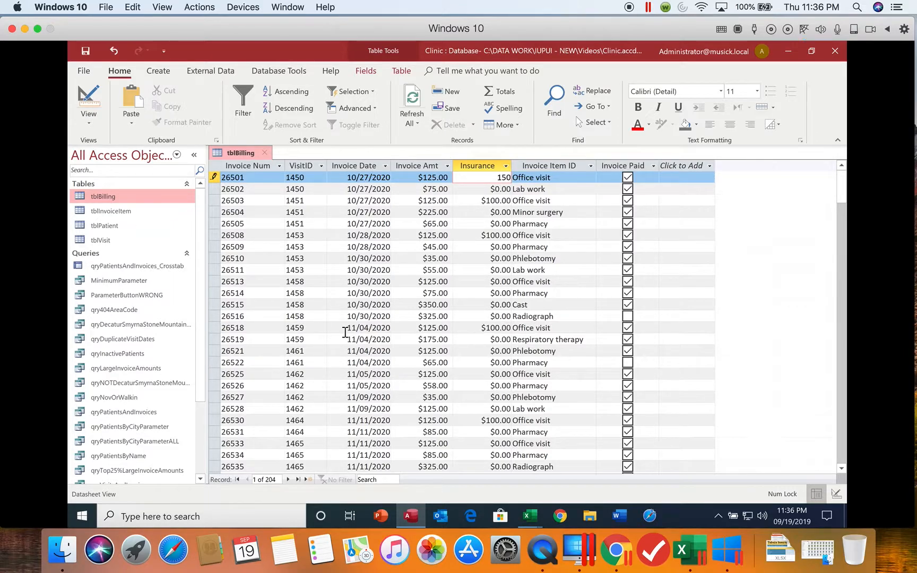
pyautogui.press('Tab')
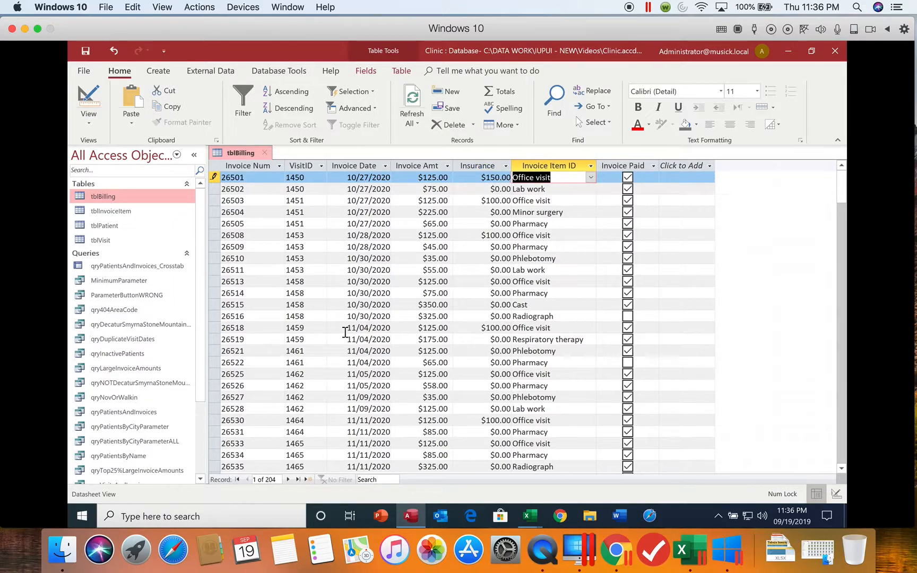
pyautogui.press('Tab')
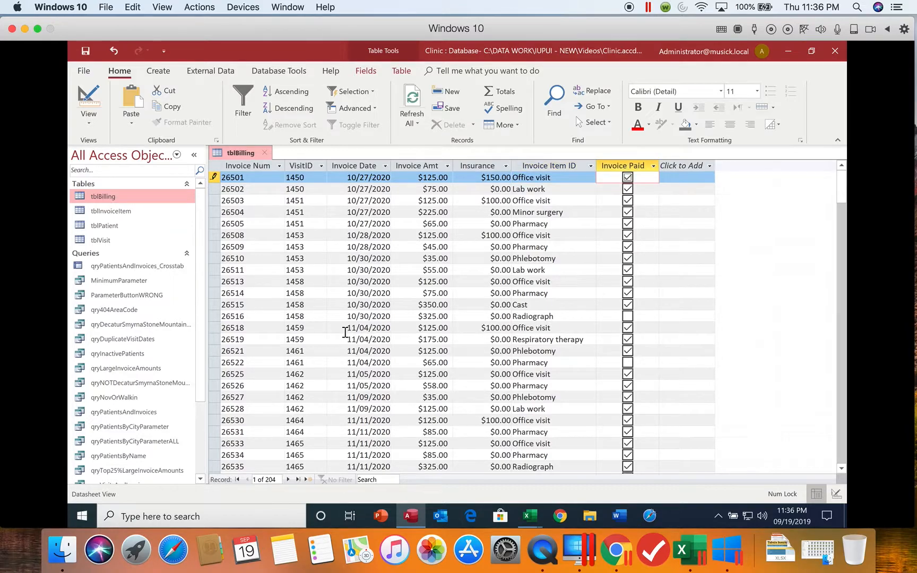
pyautogui.press('Tab')
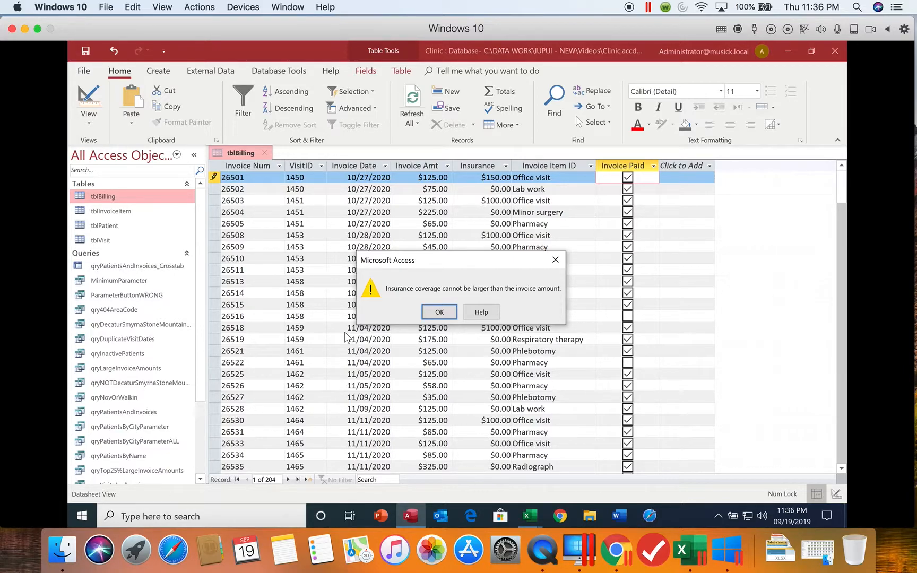
pyautogui.press('Return')
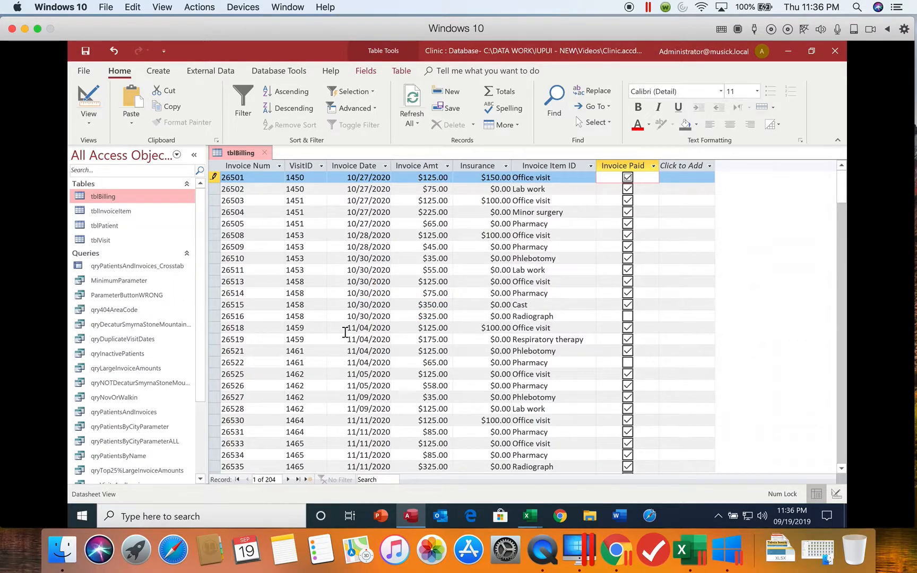
pyautogui.press('Escape')
# Switch to the Access Video Headers.xlsx workbook in Excel to review the notes comparing field and table validation
pyautogui.moveTo(533, 517)
pyautogui.click(490, 468)
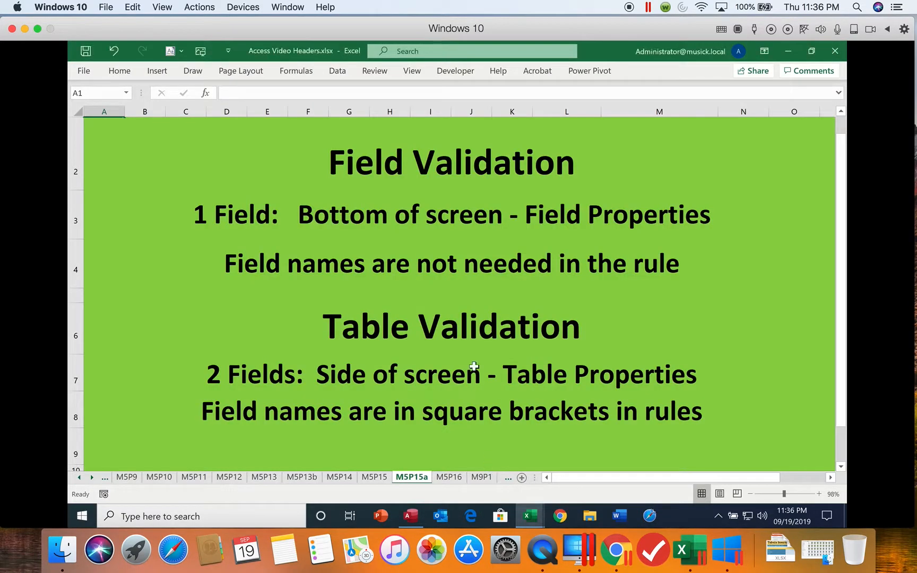